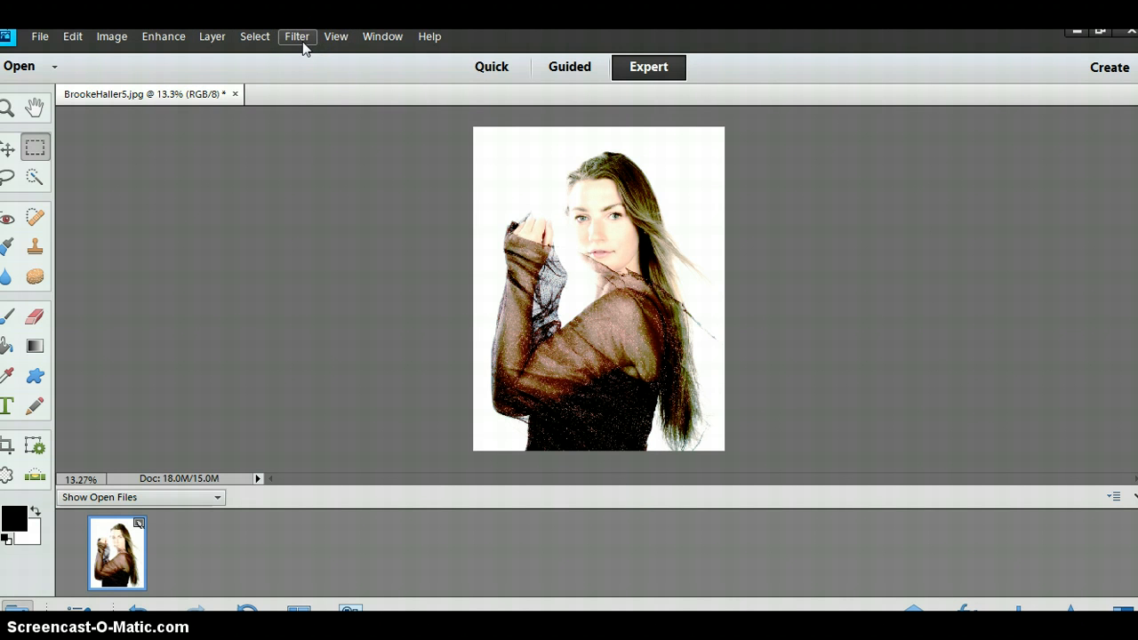
# Open the Hue/Saturation adjustment, move its dialog clear of the photo and set the master hue to +2
pyautogui.click(163, 43)
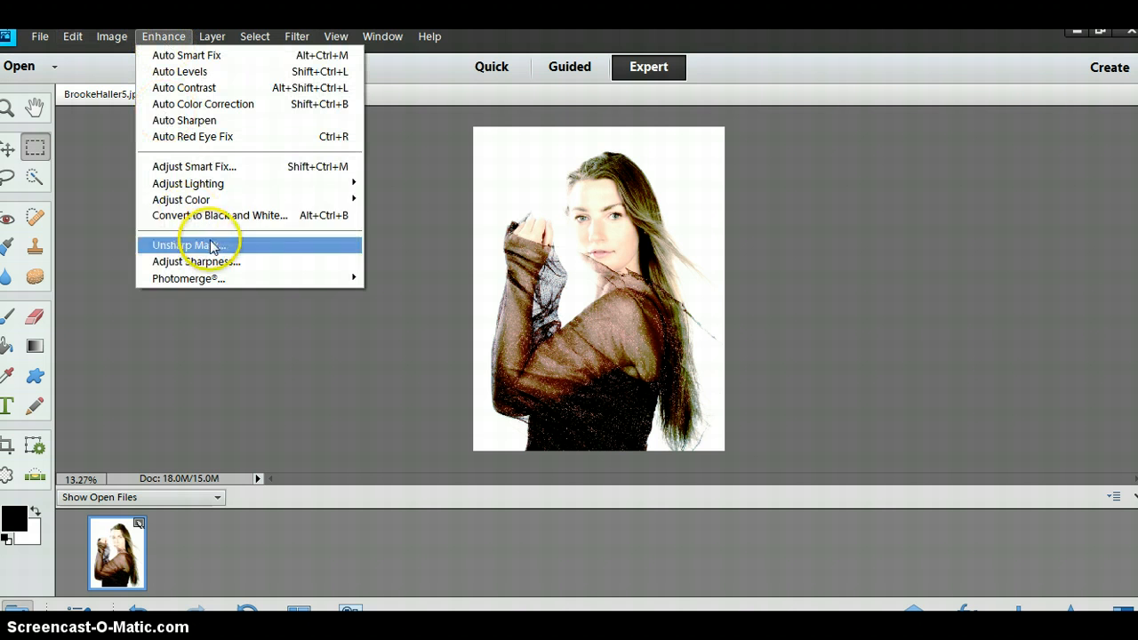
pyautogui.moveTo(209, 201)
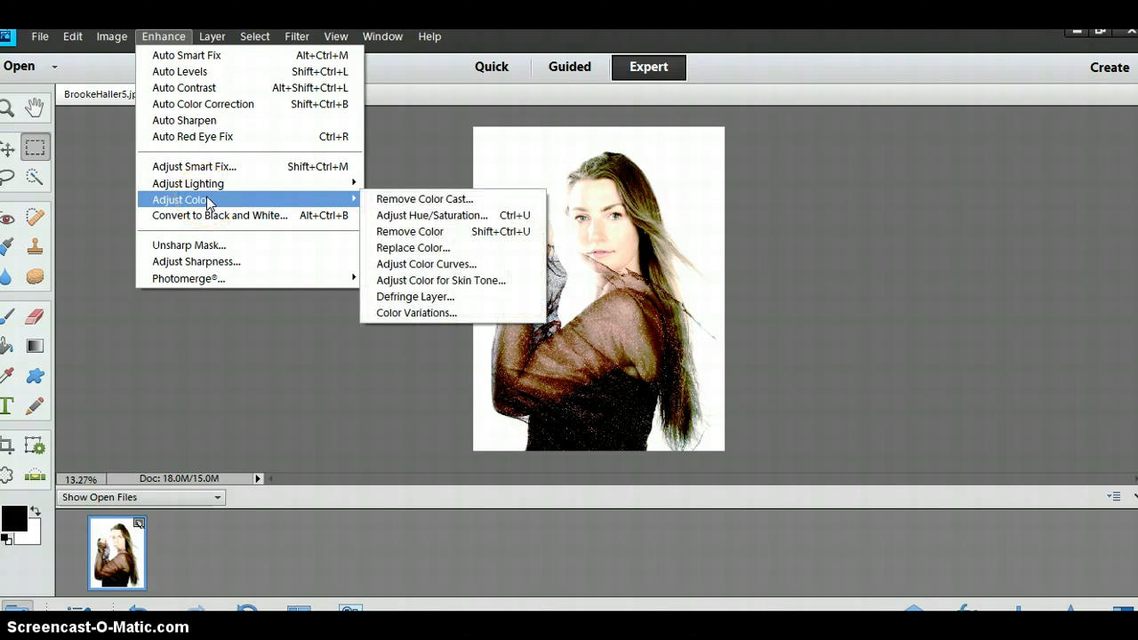
pyautogui.click(427, 217)
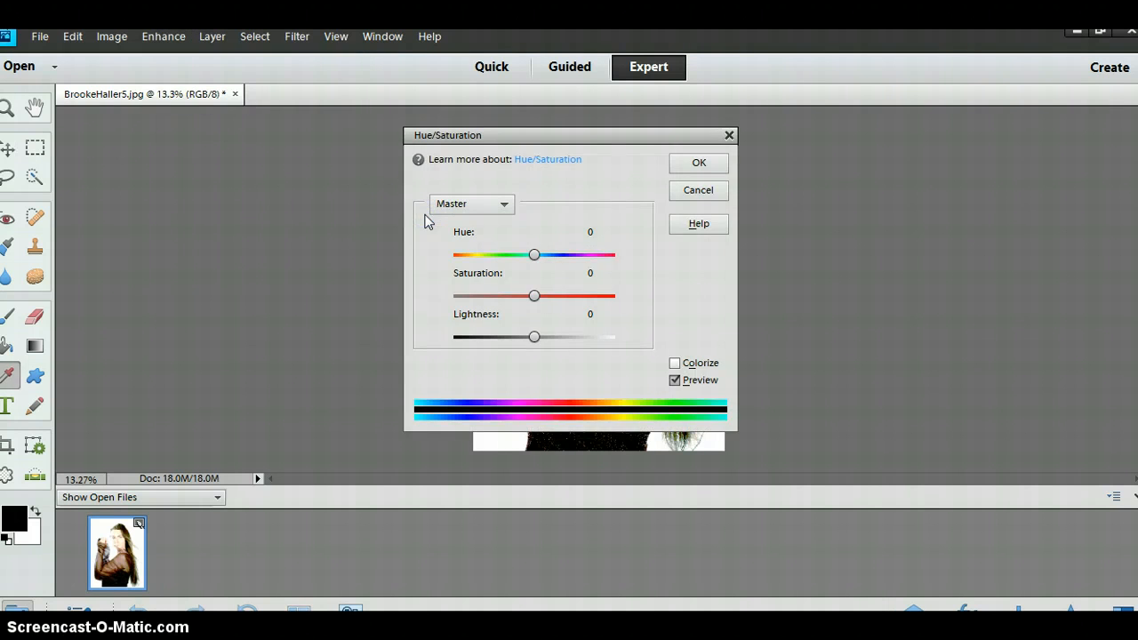
pyautogui.moveTo(632, 140); pyautogui.dragTo(953, 148)
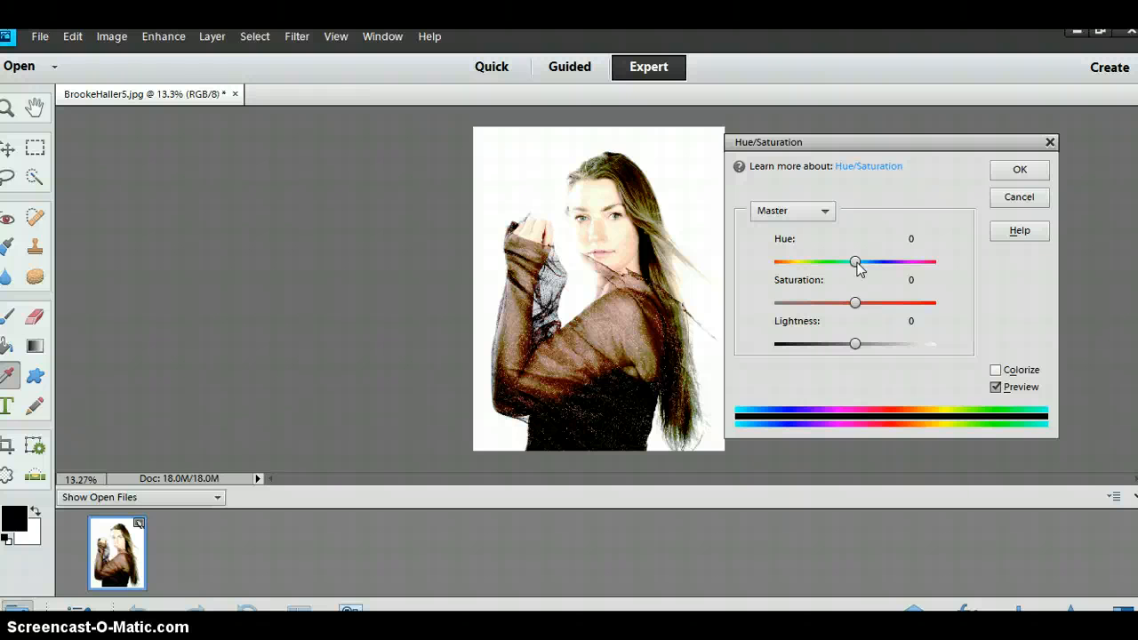
pyautogui.moveTo(856, 262)
pyautogui.mouseDown()
pyautogui.moveTo(936, 271)
pyautogui.moveTo(777, 265)
pyautogui.moveTo(868, 269)
pyautogui.moveTo(858, 270)
pyautogui.mouseUp()
# Try different saturation levels, settle on +14 and apply the Hue/Saturation adjustment
pyautogui.moveTo(855, 303); pyautogui.dragTo(767, 304)
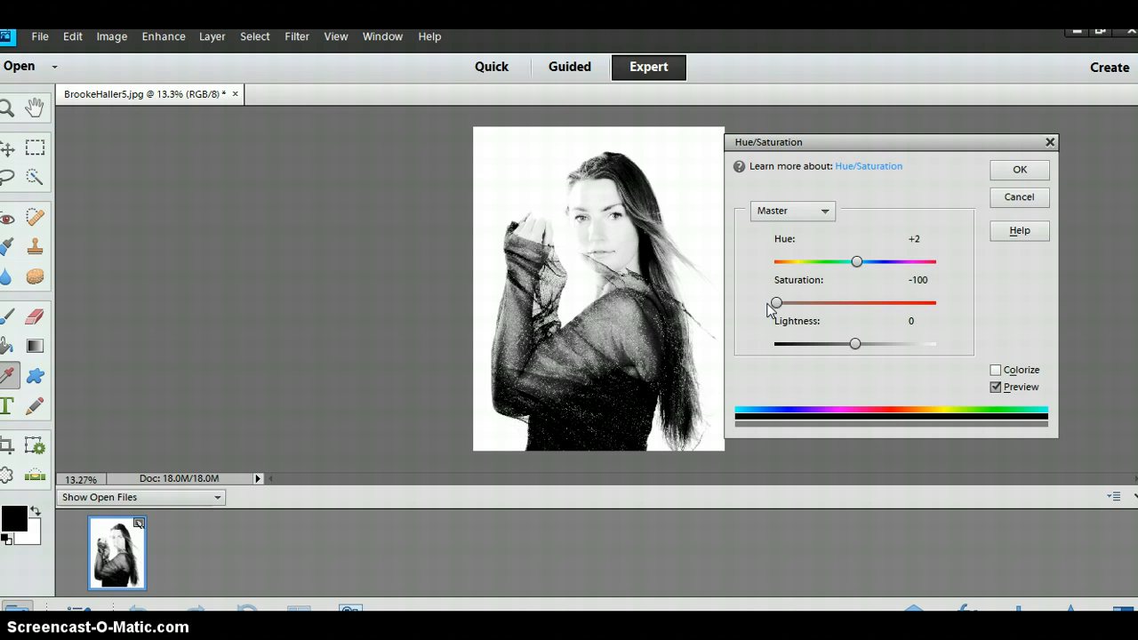
pyautogui.moveTo(772, 307); pyautogui.dragTo(858, 303)
pyautogui.moveTo(776, 304)
pyautogui.mouseDown()
pyautogui.moveTo(947, 302)
pyautogui.moveTo(868, 307)
pyautogui.mouseUp()
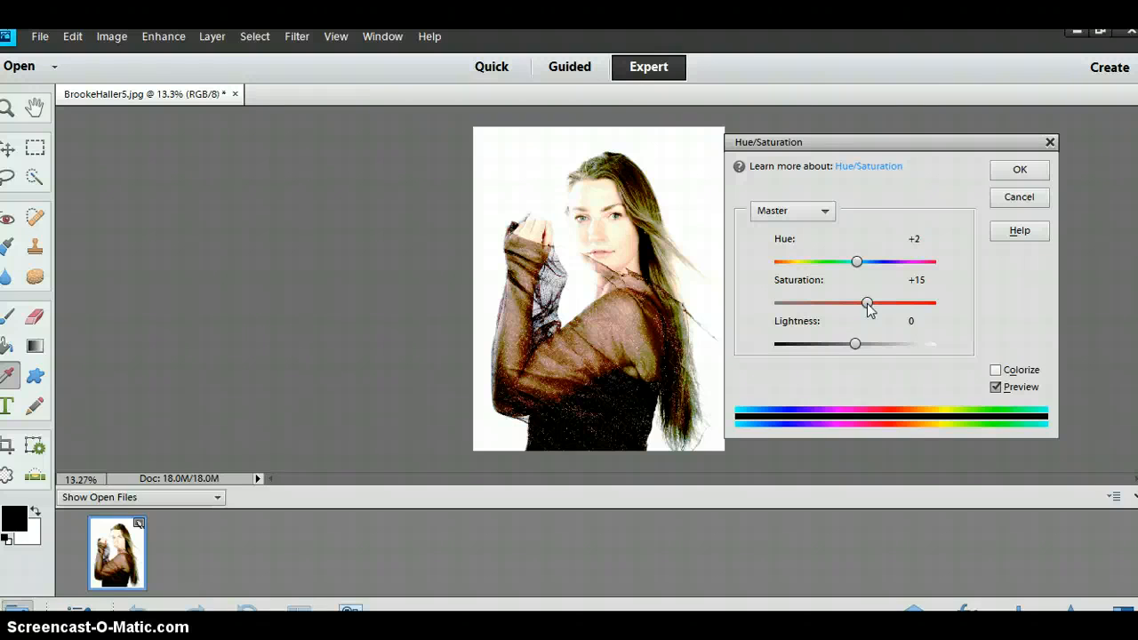
pyautogui.moveTo(868, 304); pyautogui.dragTo(894, 304)
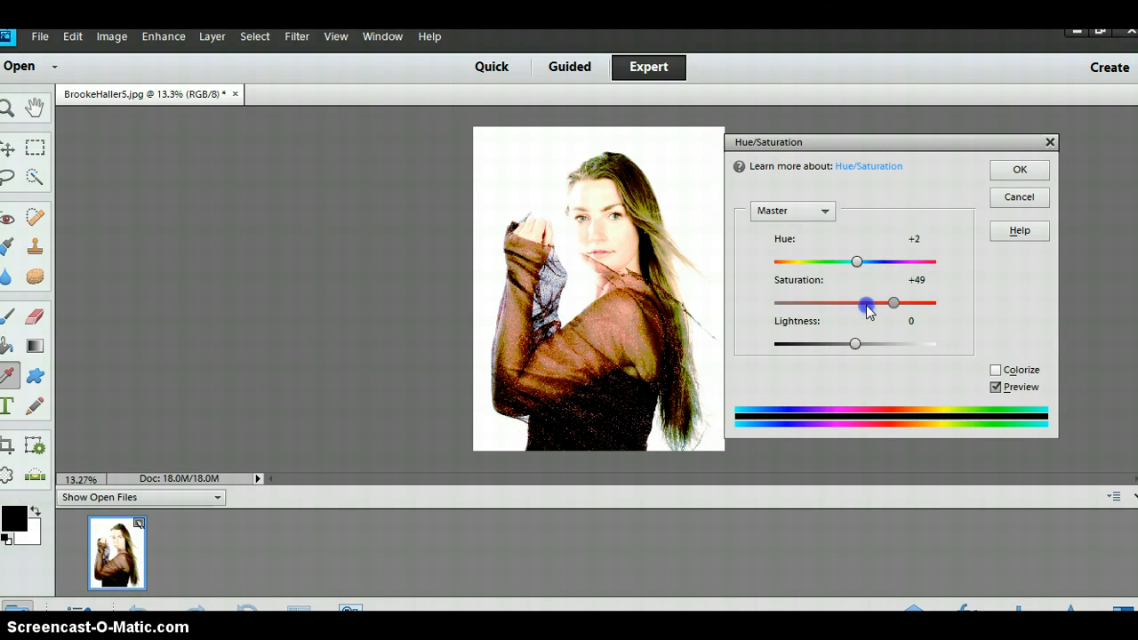
pyautogui.moveTo(894, 309); pyautogui.dragTo(865, 303)
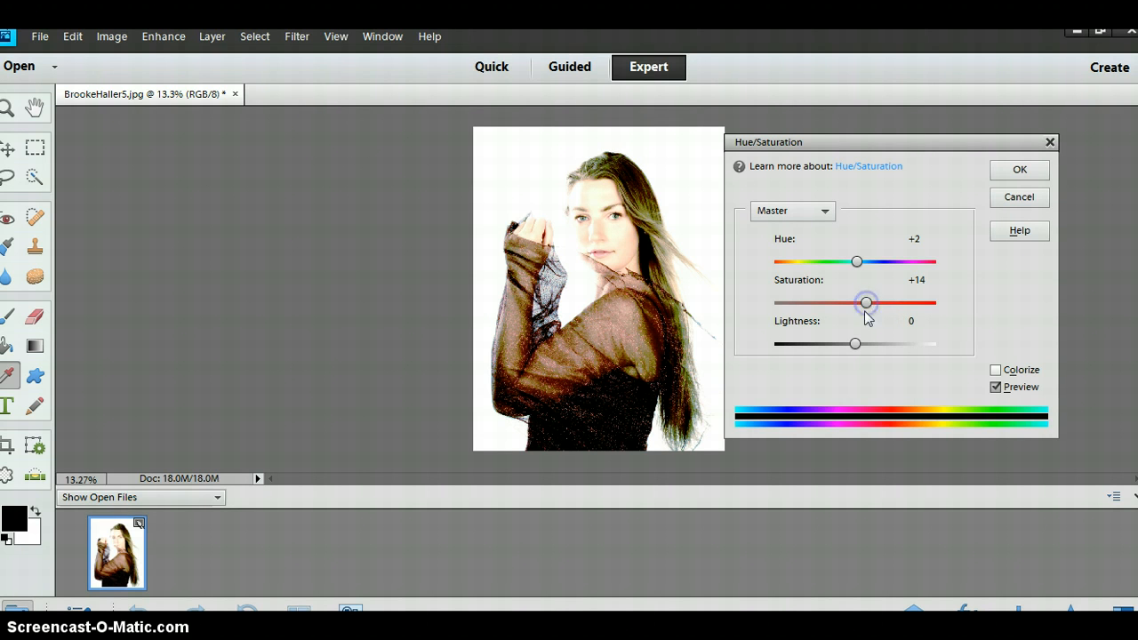
pyautogui.click(856, 344)
pyautogui.moveTo(856, 344)
pyautogui.mouseDown()
pyautogui.moveTo(785, 345)
pyautogui.moveTo(940, 339)
pyautogui.moveTo(871, 345)
pyautogui.moveTo(861, 334)
pyautogui.mouseUp()
pyautogui.click(1019, 169)
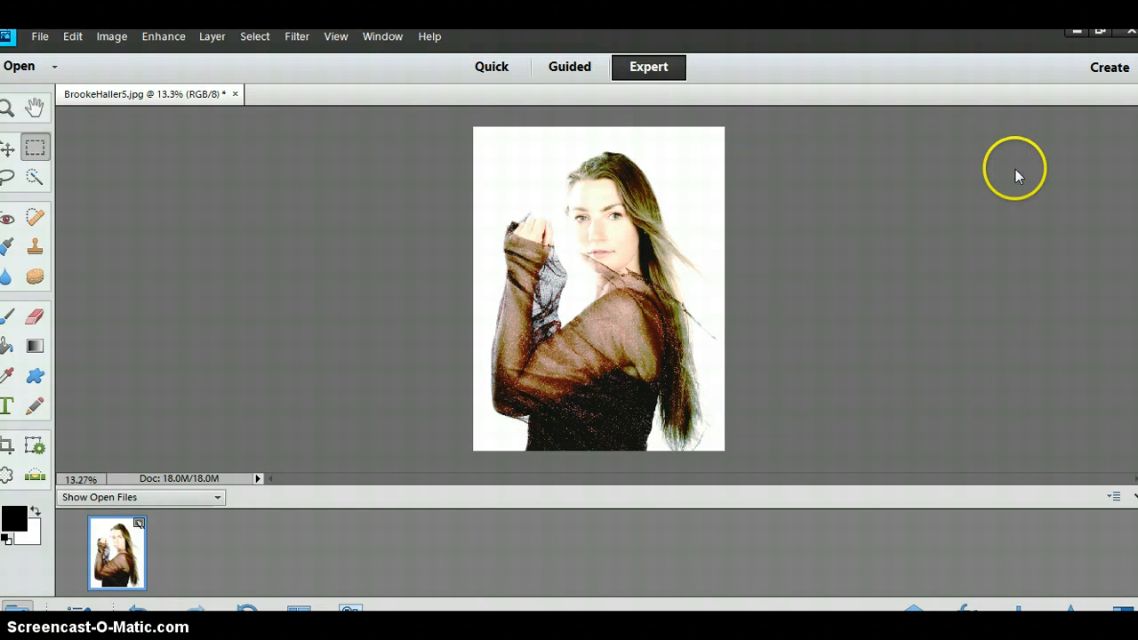
# Open Remove Color Cast, set the eyedropper sample size to 3 by 3 Average and confirm the correction
pyautogui.click(181, 36)
pyautogui.moveTo(212, 209)
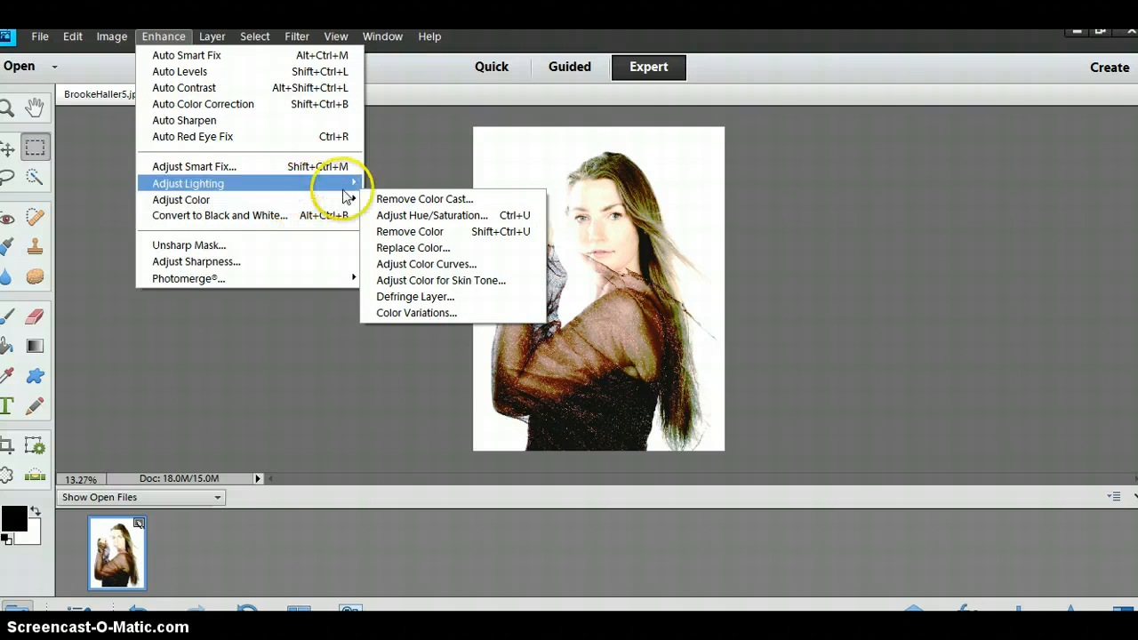
pyautogui.moveTo(351, 199)
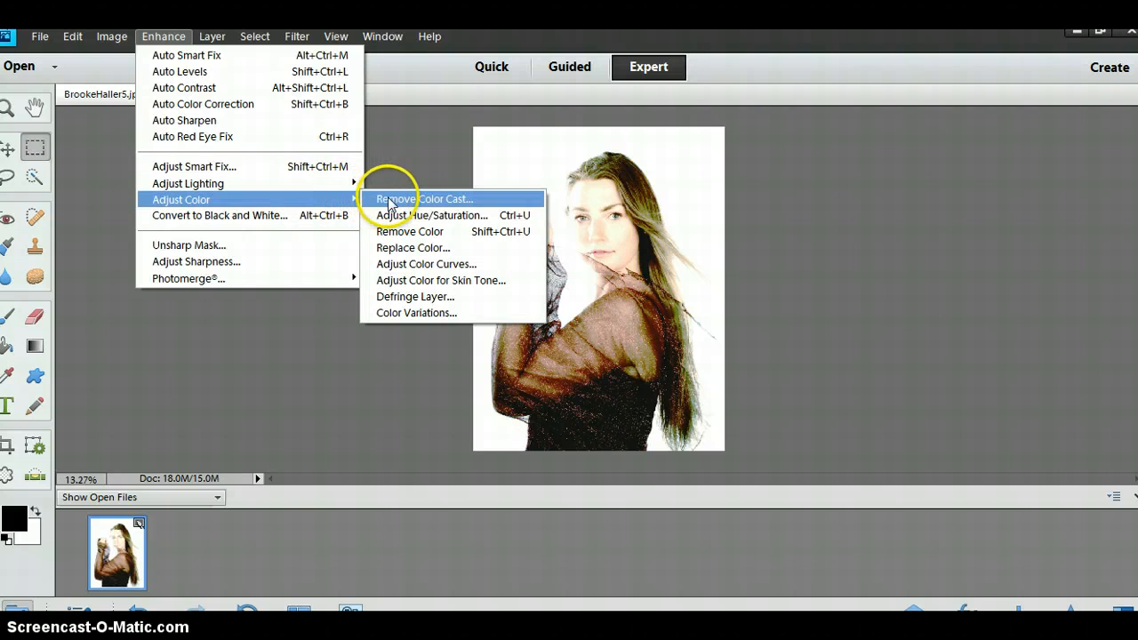
pyautogui.click(388, 199)
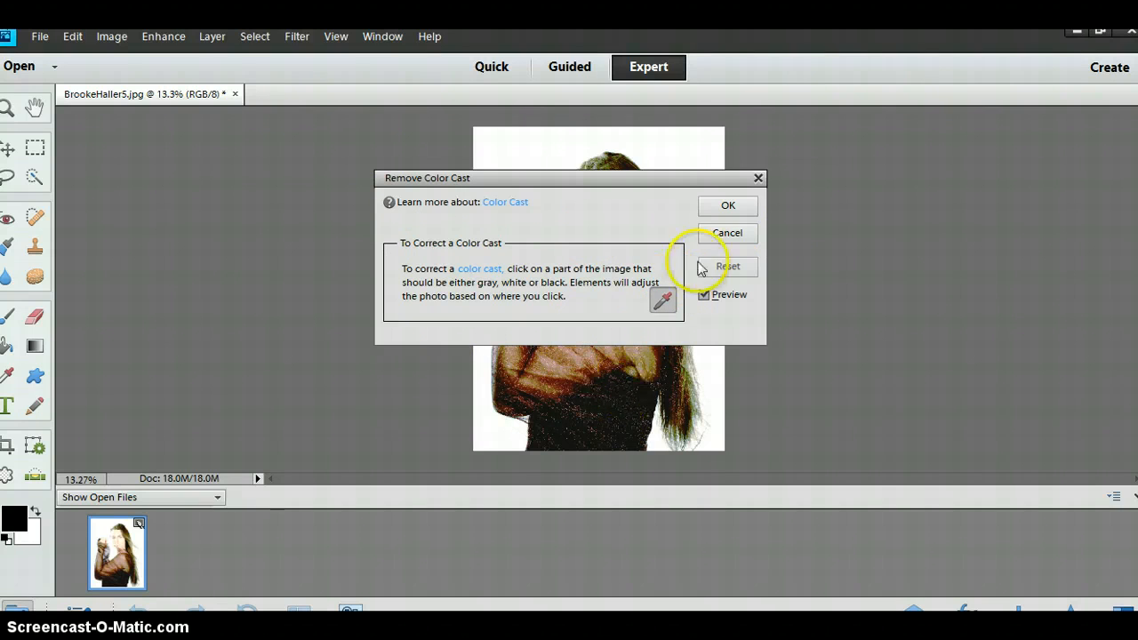
pyautogui.rightClick(618, 417)
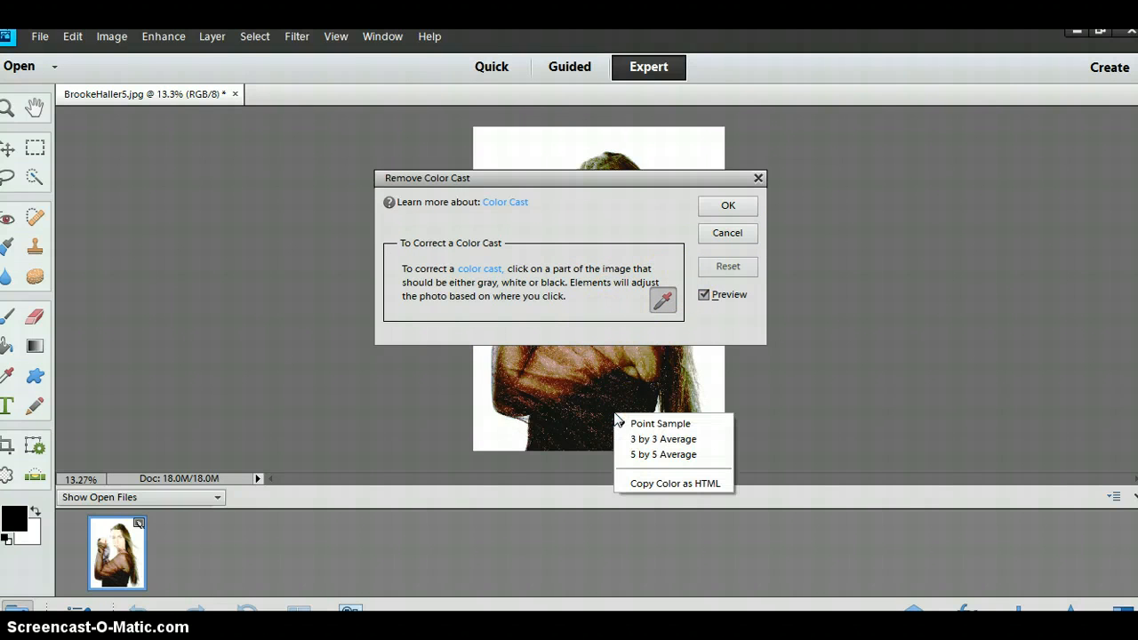
pyautogui.click(658, 439)
pyautogui.rightClick(655, 436)
pyautogui.click(729, 205)
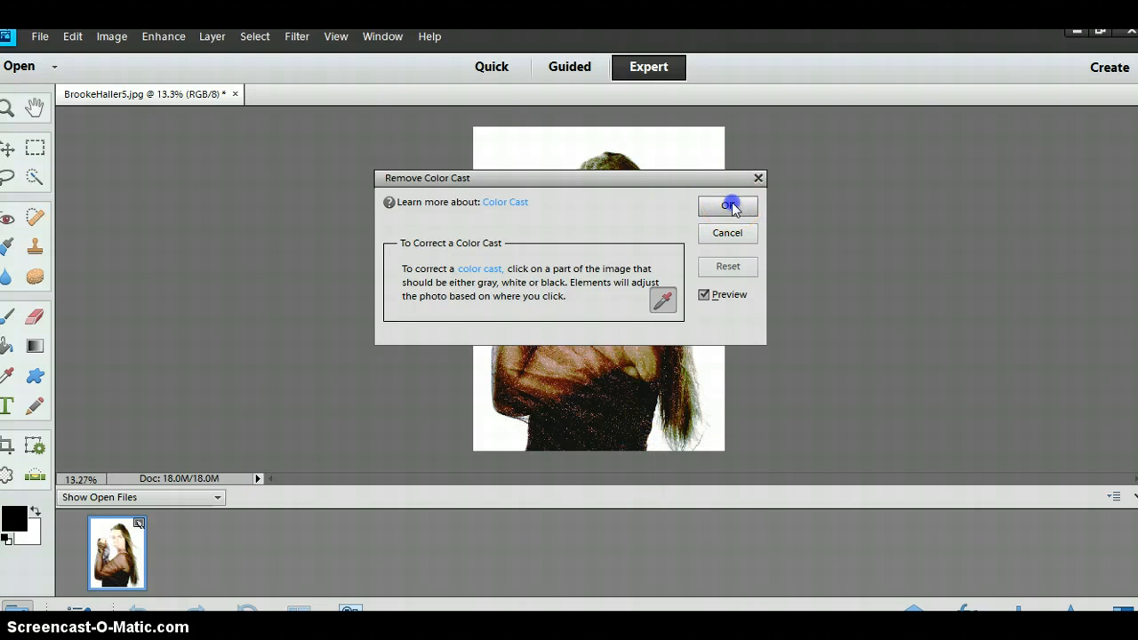
pyautogui.click(728, 205)
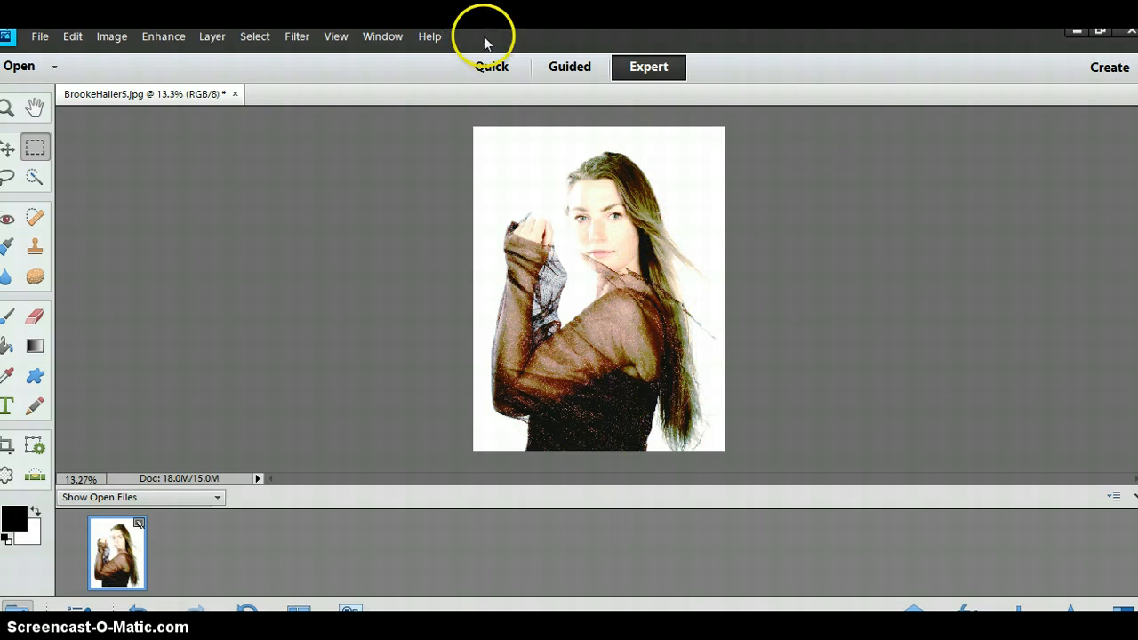
# Turn the photo grayscale with the Remove Color command
pyautogui.click(160, 40)
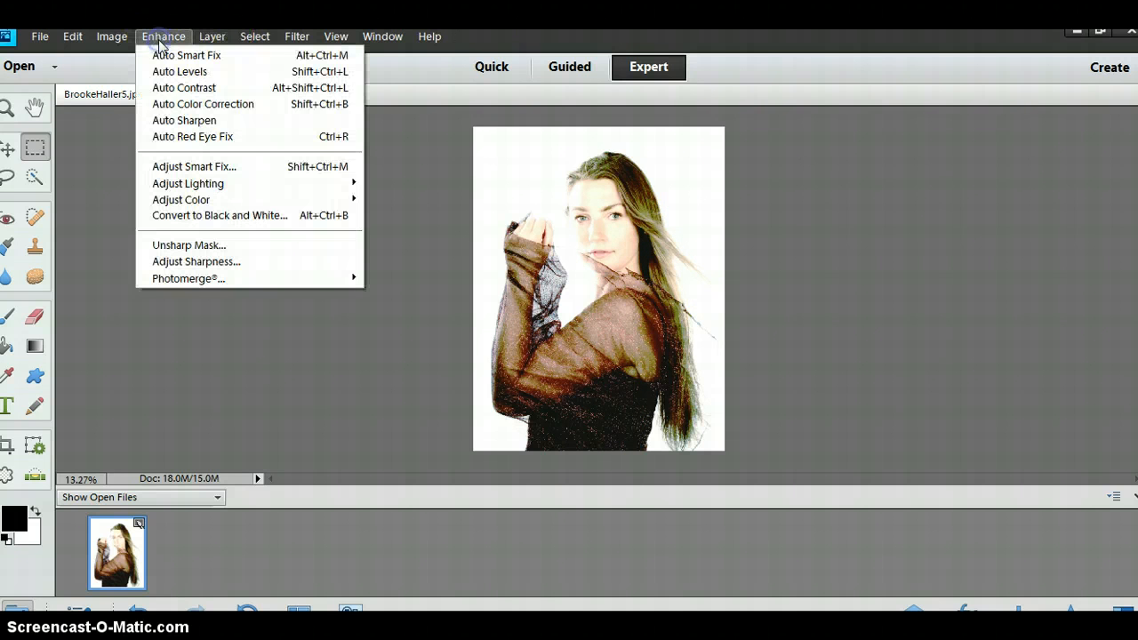
pyautogui.moveTo(178, 200)
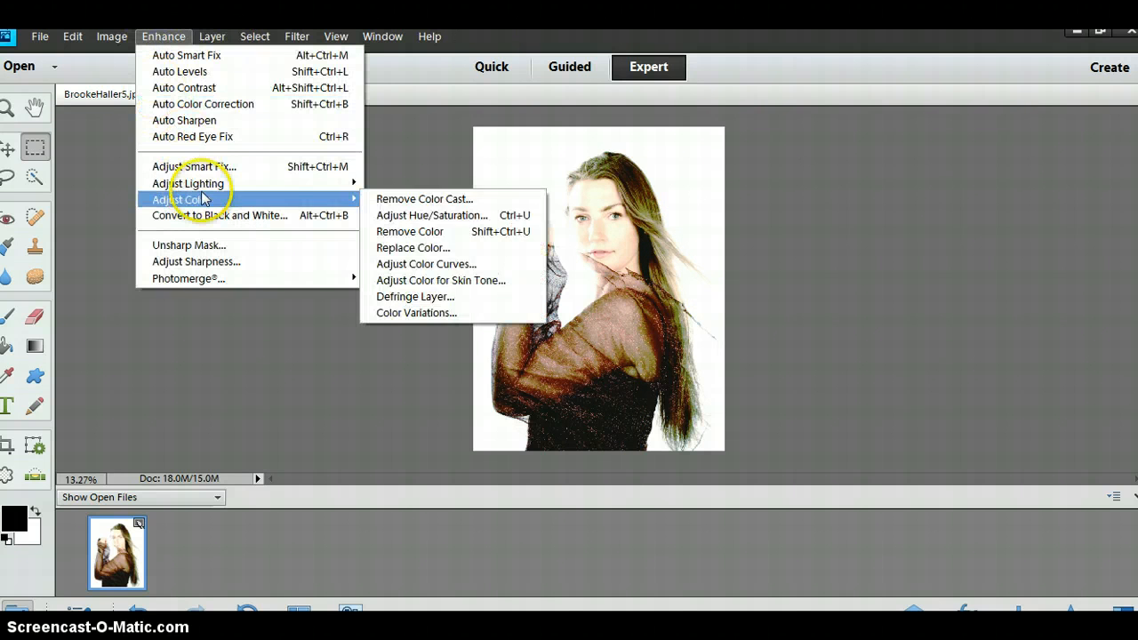
pyautogui.click(408, 233)
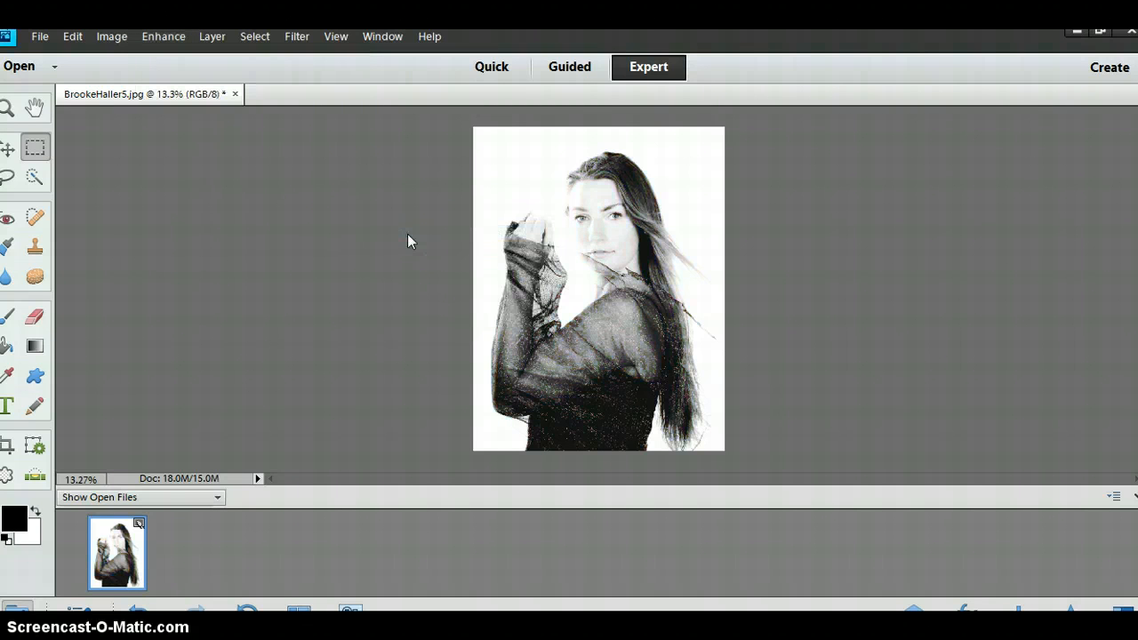
# Undo the color removal on the photo
pyautogui.click(178, 37)
pyautogui.click(112, 36)
pyautogui.click(76, 37)
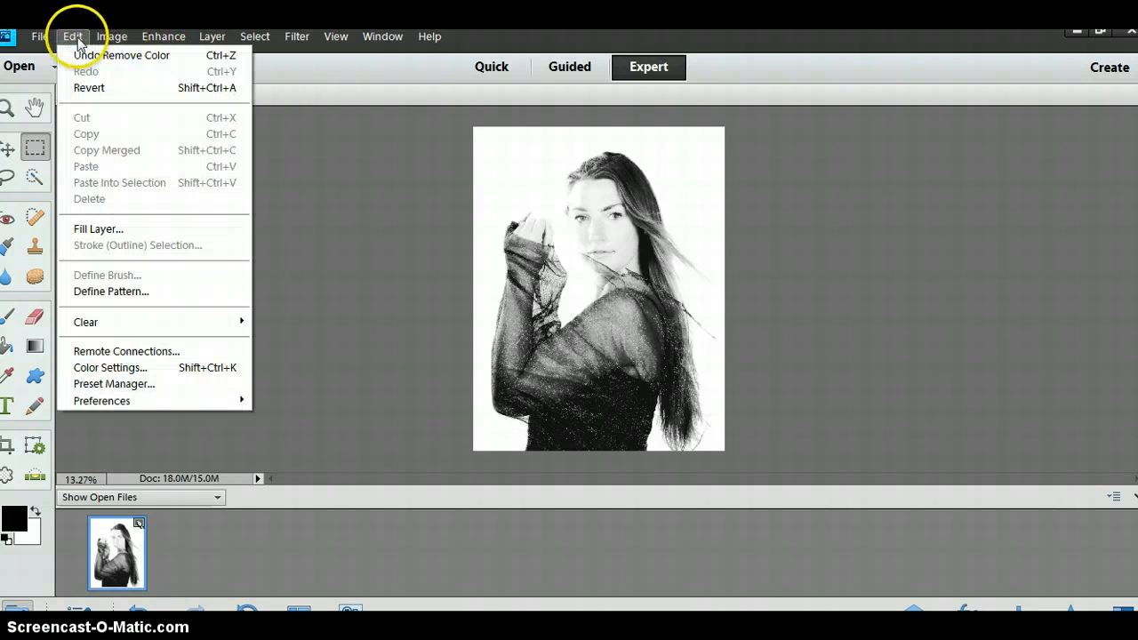
pyautogui.click(87, 56)
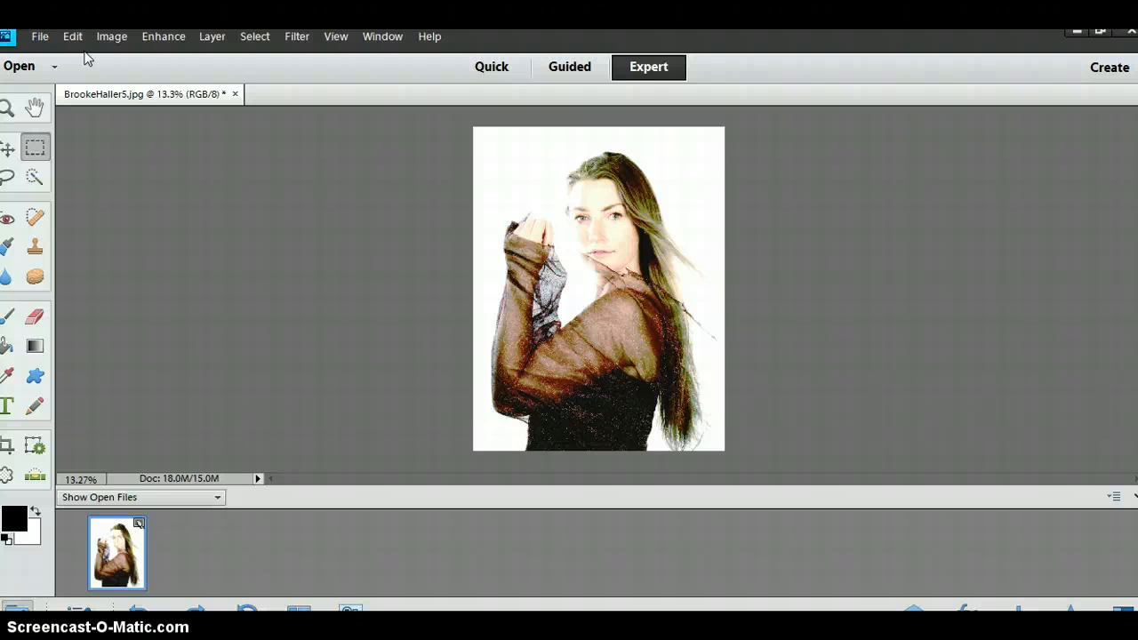
# Open Adjust Color Curves and try the Backlight style with the highlights varied around the midpoint
pyautogui.click(172, 40)
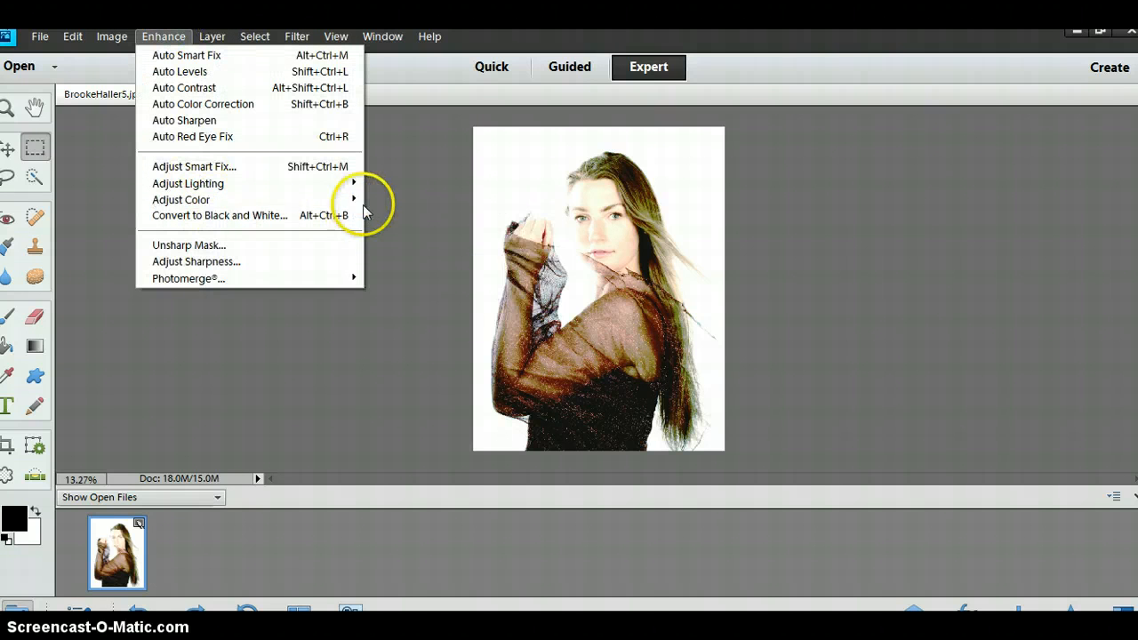
pyautogui.moveTo(359, 204)
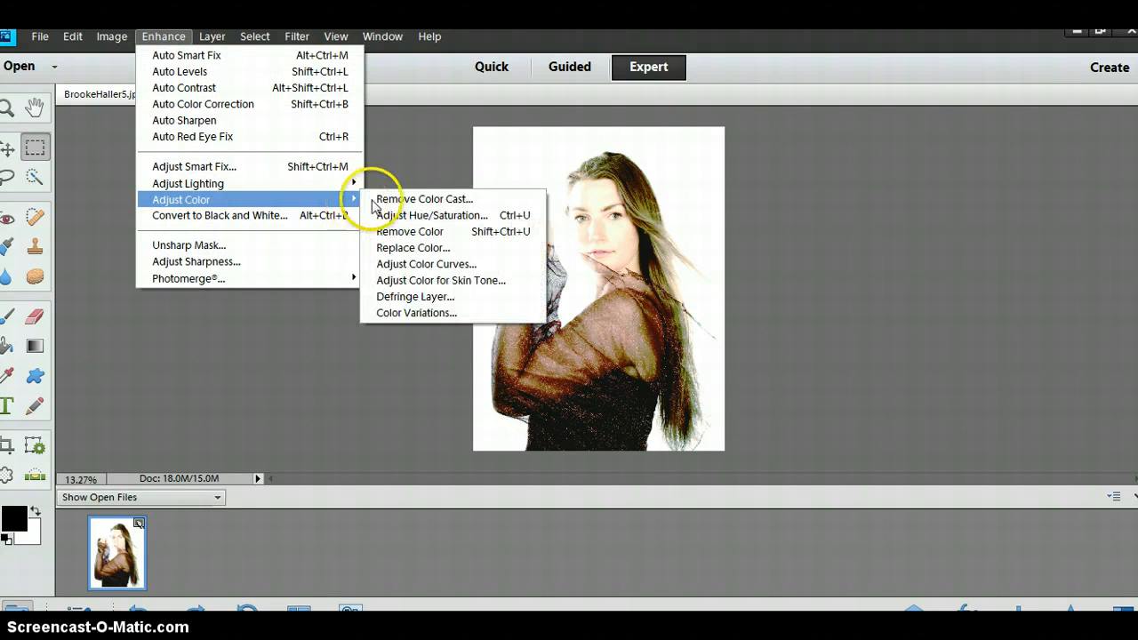
pyautogui.click(391, 259)
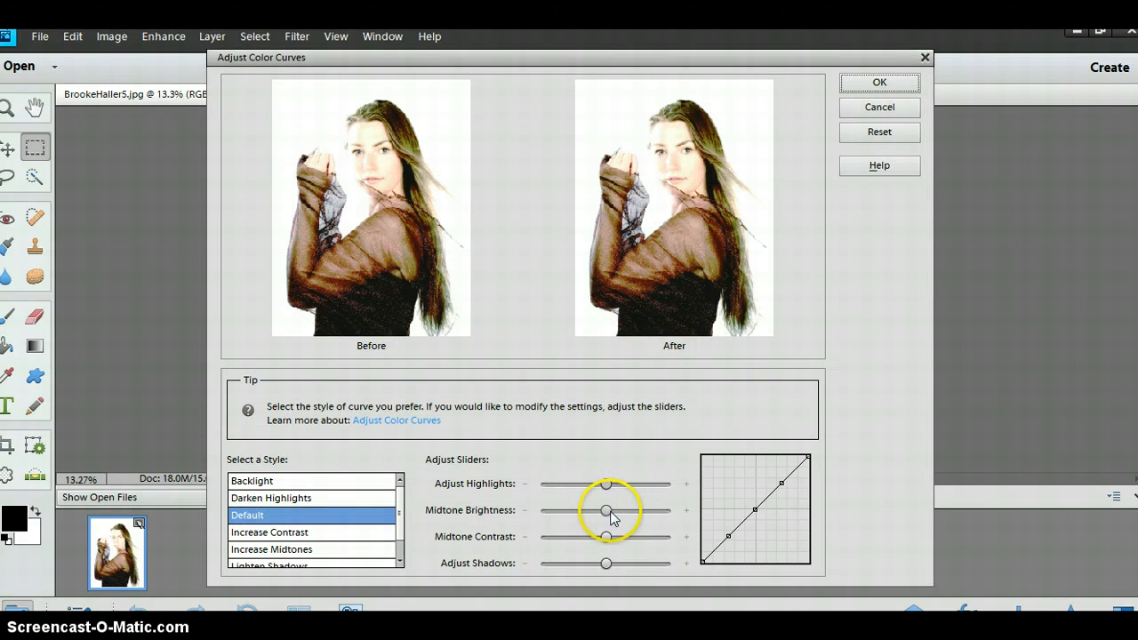
pyautogui.click(294, 482)
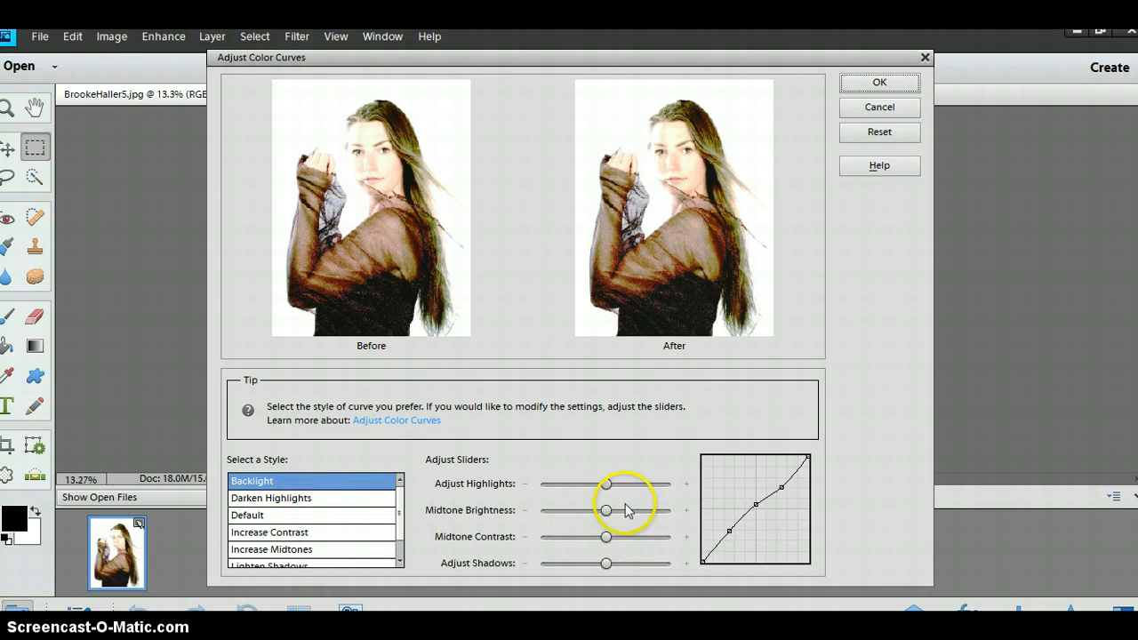
pyautogui.moveTo(606, 483)
pyautogui.mouseDown()
pyautogui.moveTo(648, 484)
pyautogui.moveTo(636, 483)
pyautogui.mouseUp()
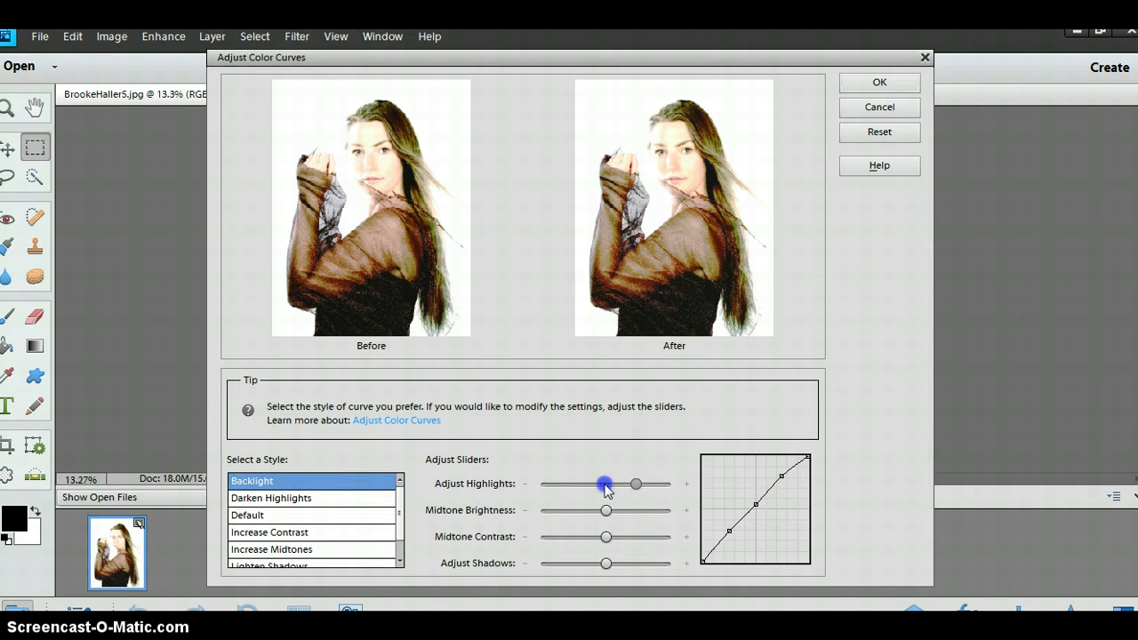
pyautogui.moveTo(552, 484); pyautogui.dragTo(608, 491)
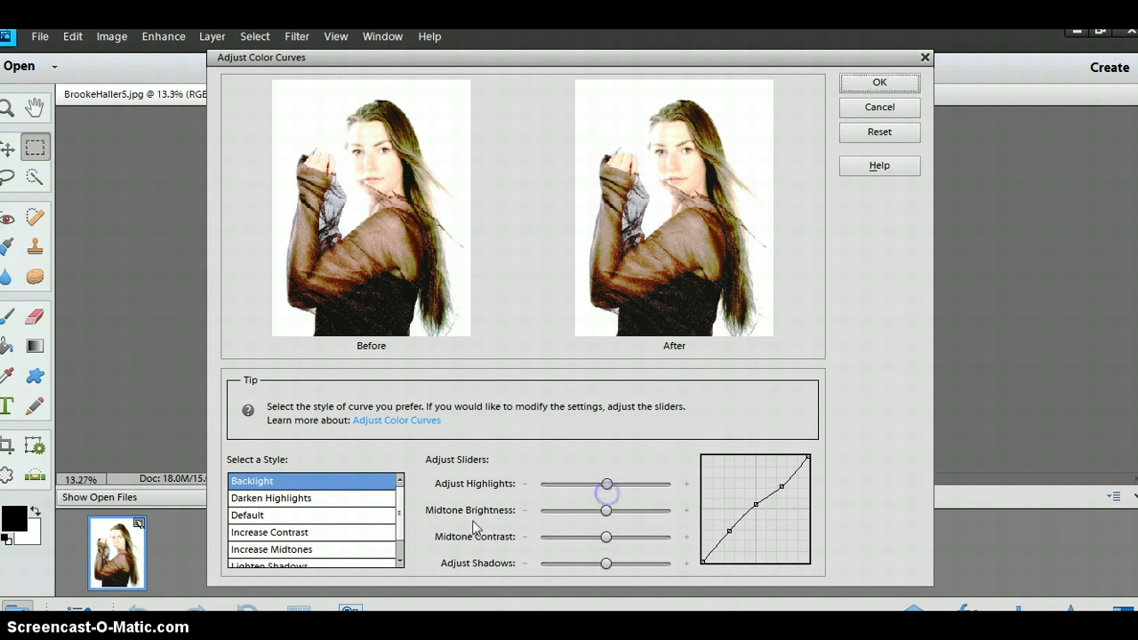
# Try the Darken Highlights curve style with varied midtone contrast
pyautogui.click(305, 499)
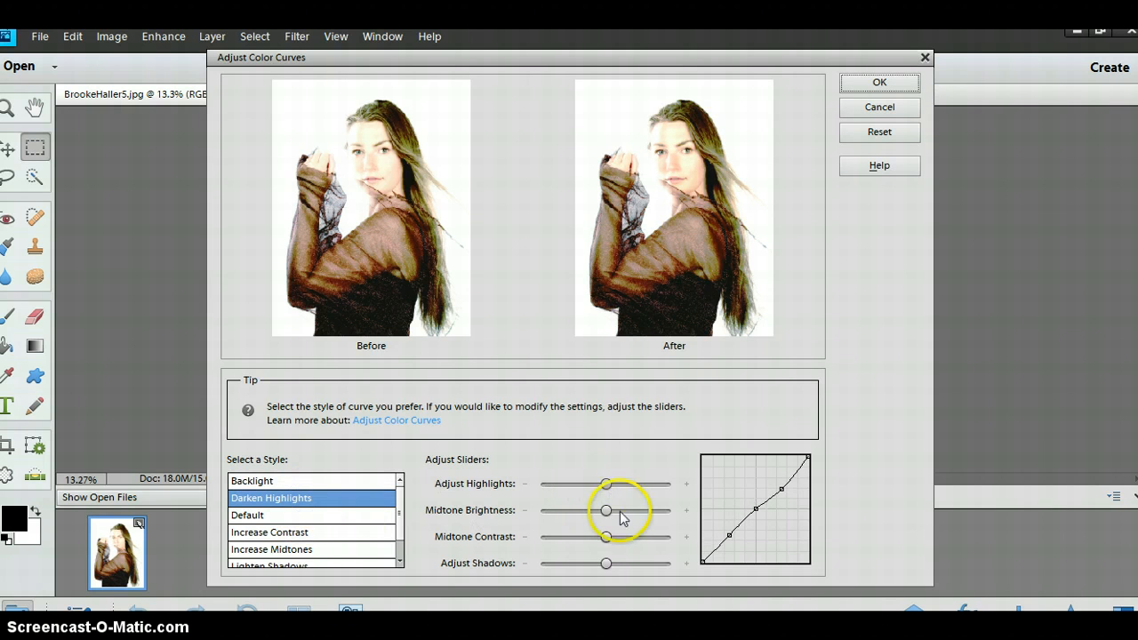
pyautogui.moveTo(607, 536); pyautogui.dragTo(610, 542)
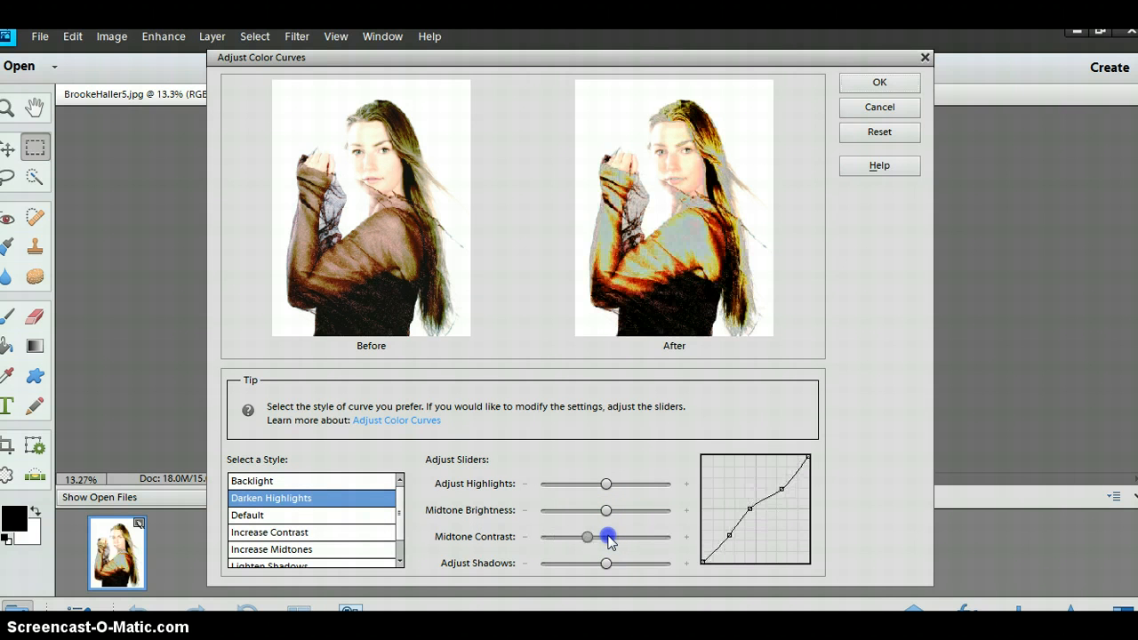
pyautogui.moveTo(608, 536); pyautogui.dragTo(603, 537)
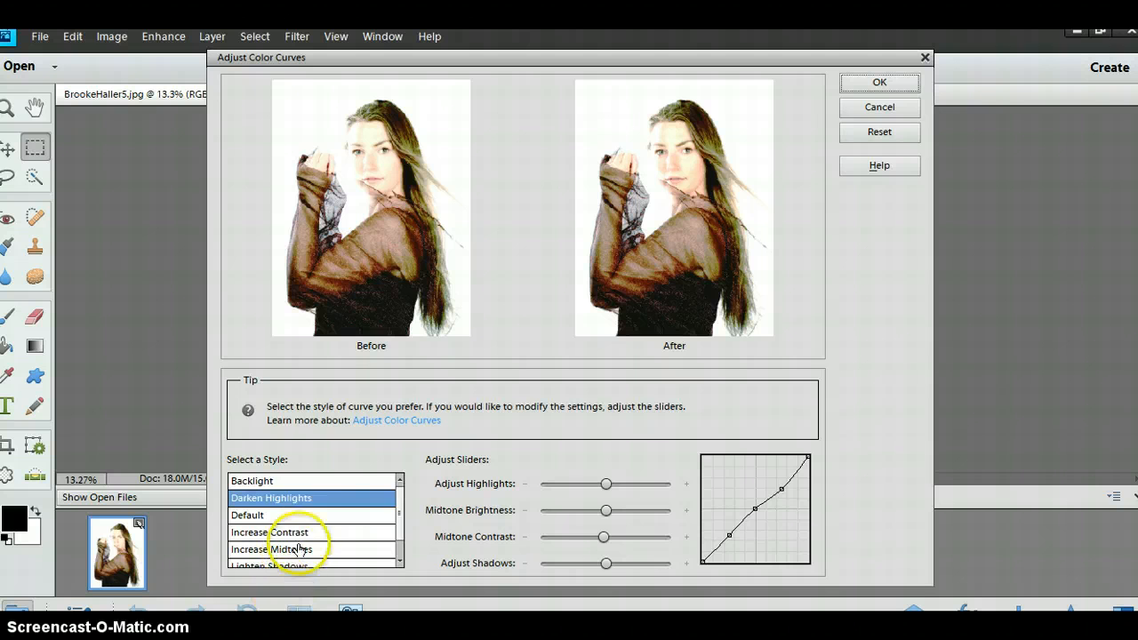
# Choose the Solarize curve style and reduce the highlights slightly below the midpoint
pyautogui.moveTo(401, 505); pyautogui.dragTo(401, 533)
pyautogui.click(268, 556)
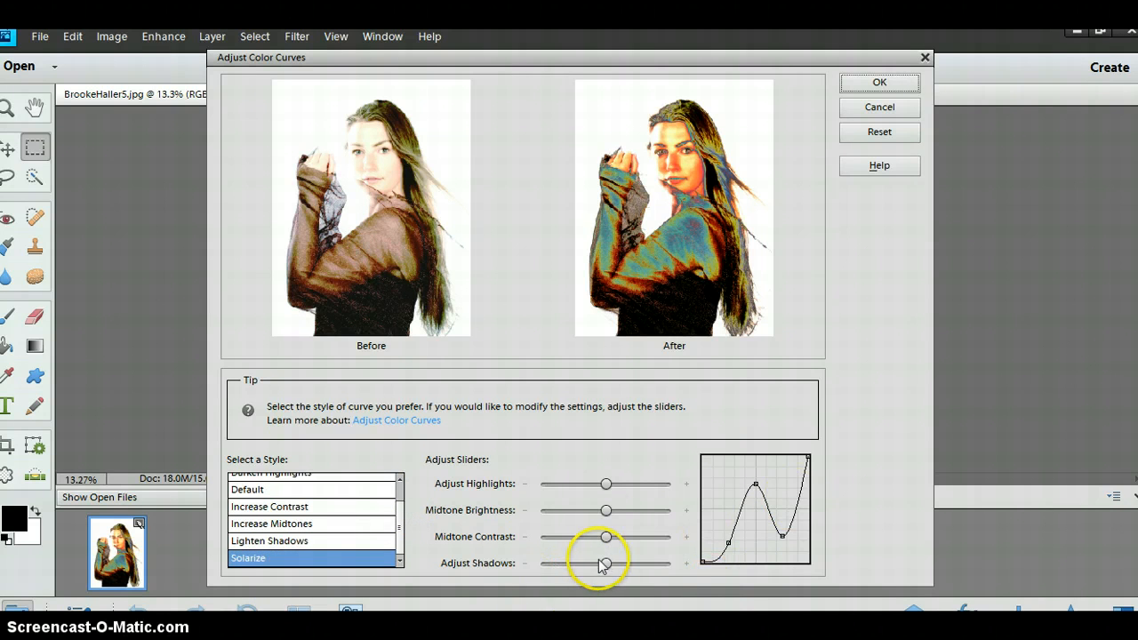
pyautogui.moveTo(606, 484); pyautogui.dragTo(540, 484)
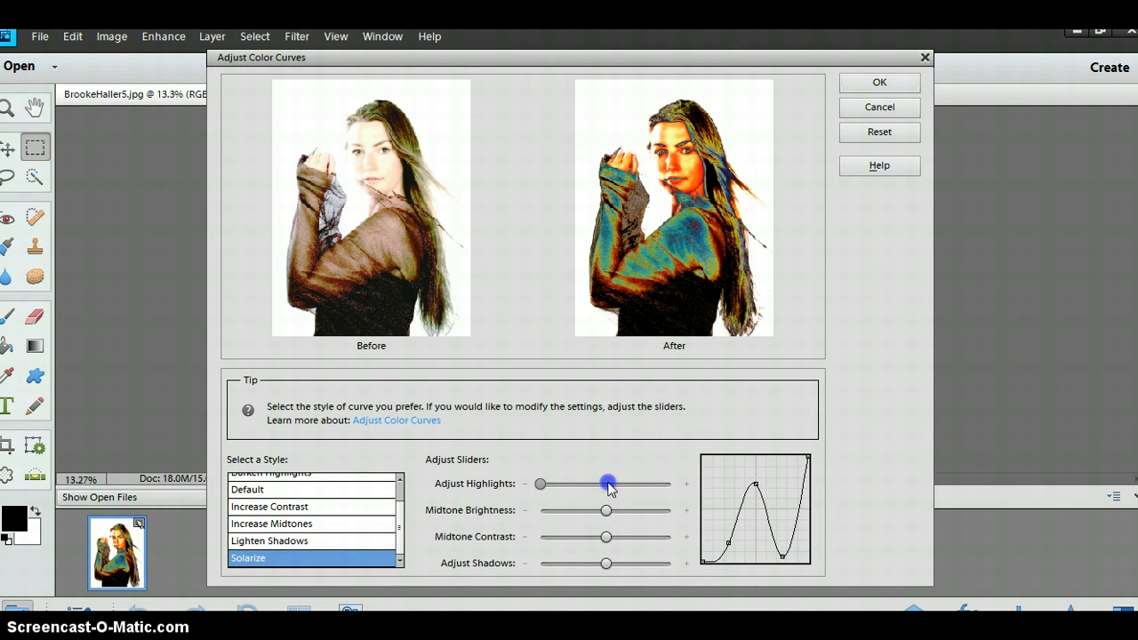
pyautogui.click(607, 484)
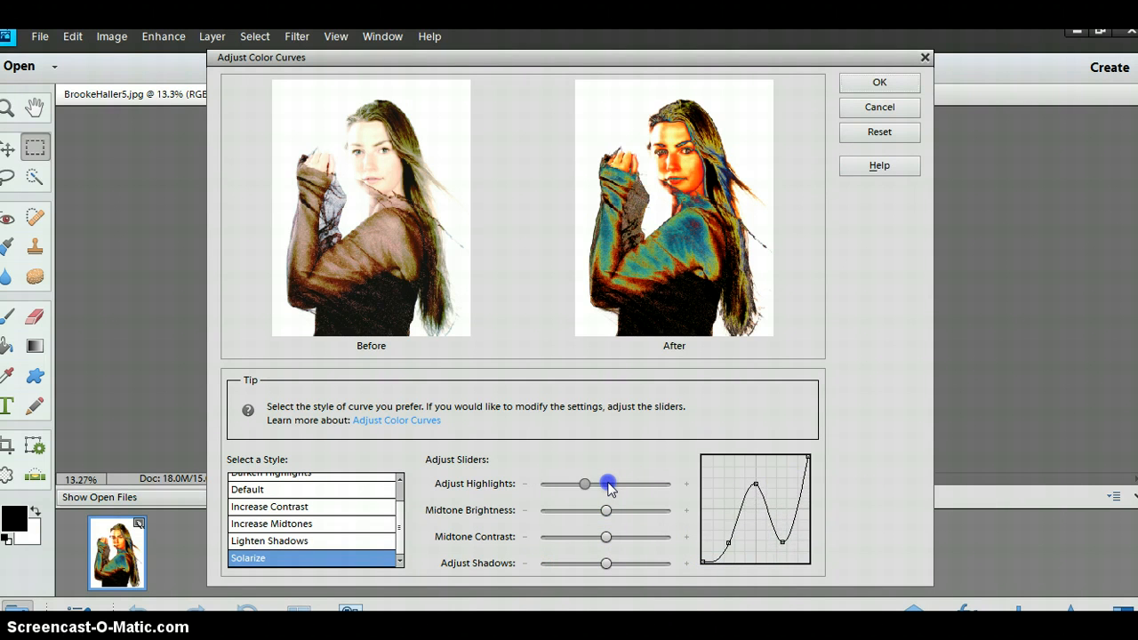
# Reduce the midtone contrast slightly below the midpoint, raise the shadows and apply the color curves to the photo
pyautogui.click(609, 537)
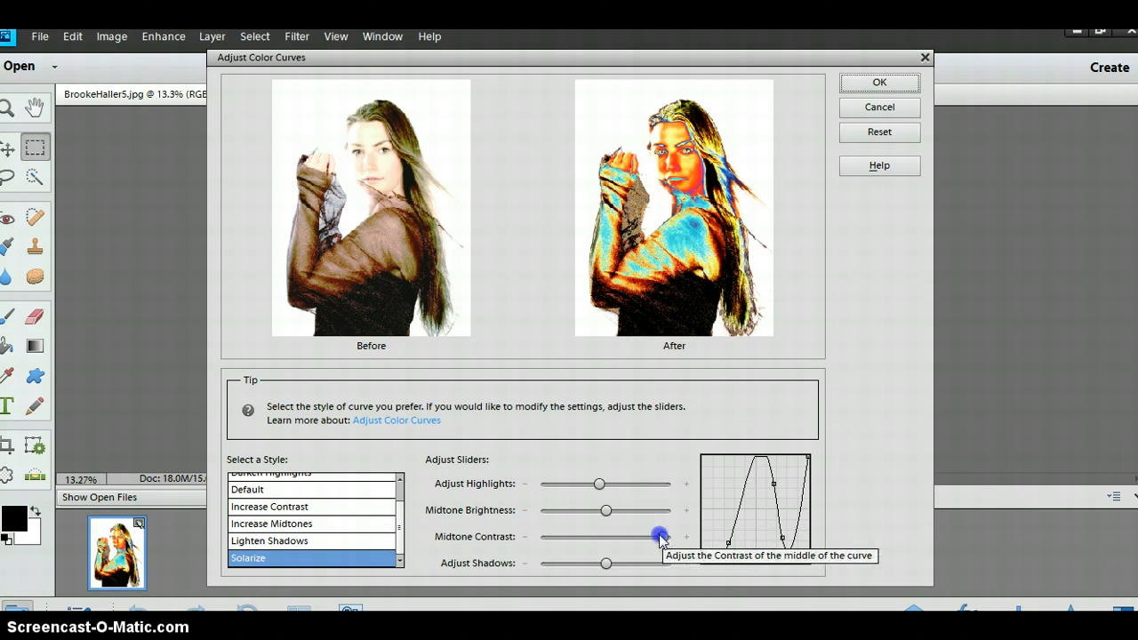
pyautogui.moveTo(660, 536); pyautogui.dragTo(615, 537)
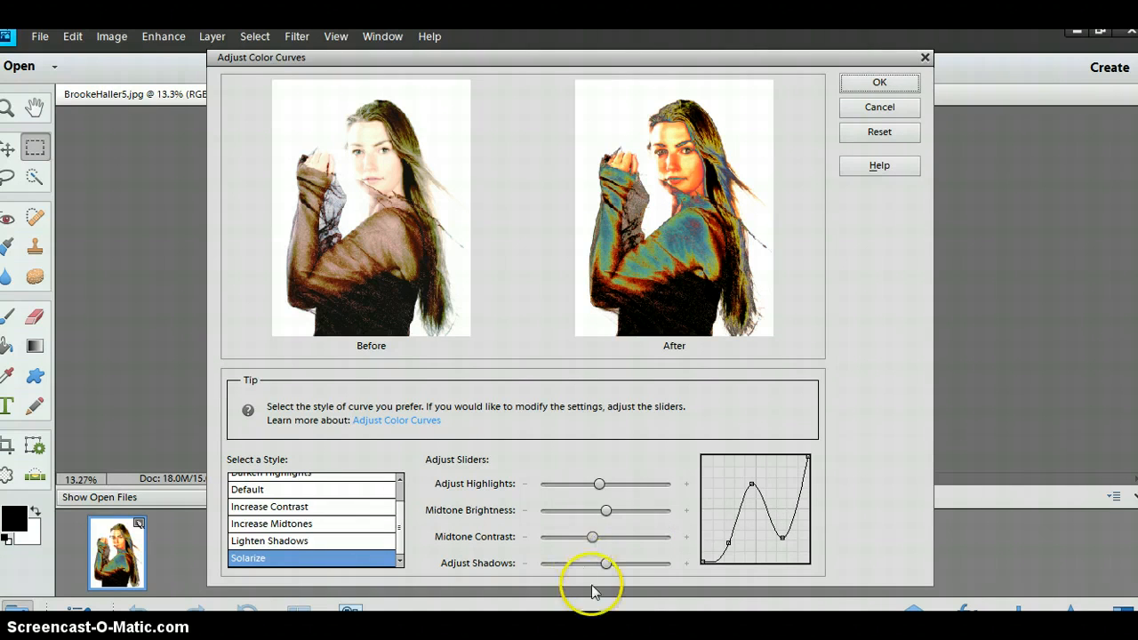
pyautogui.moveTo(607, 562)
pyautogui.mouseDown()
pyautogui.moveTo(539, 563)
pyautogui.moveTo(671, 562)
pyautogui.moveTo(616, 563)
pyautogui.mouseUp()
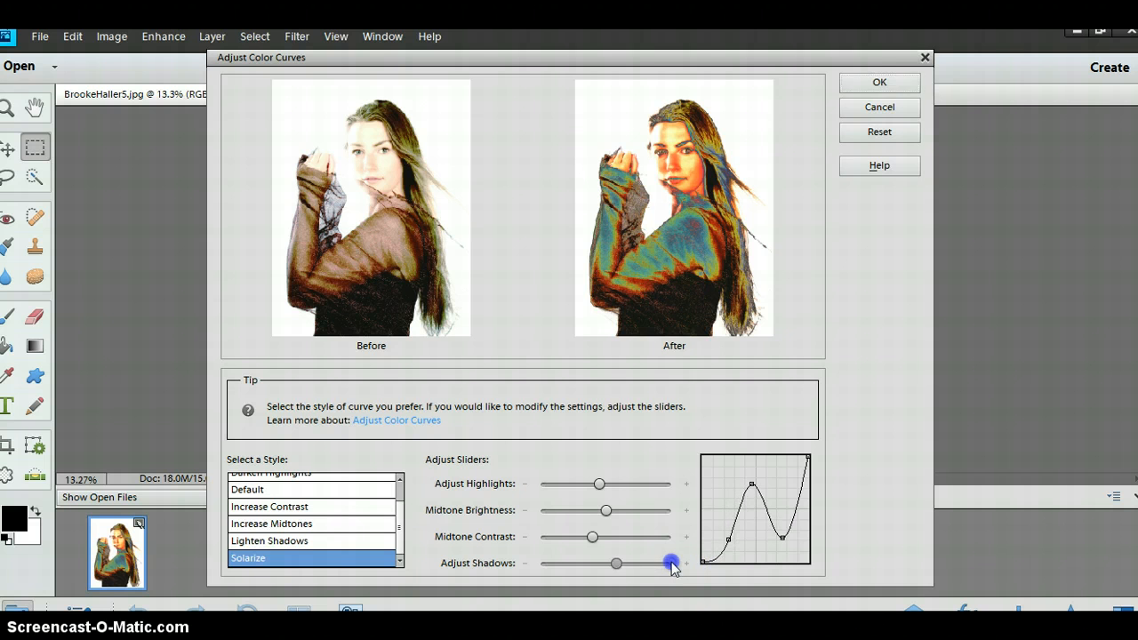
pyautogui.click(893, 80)
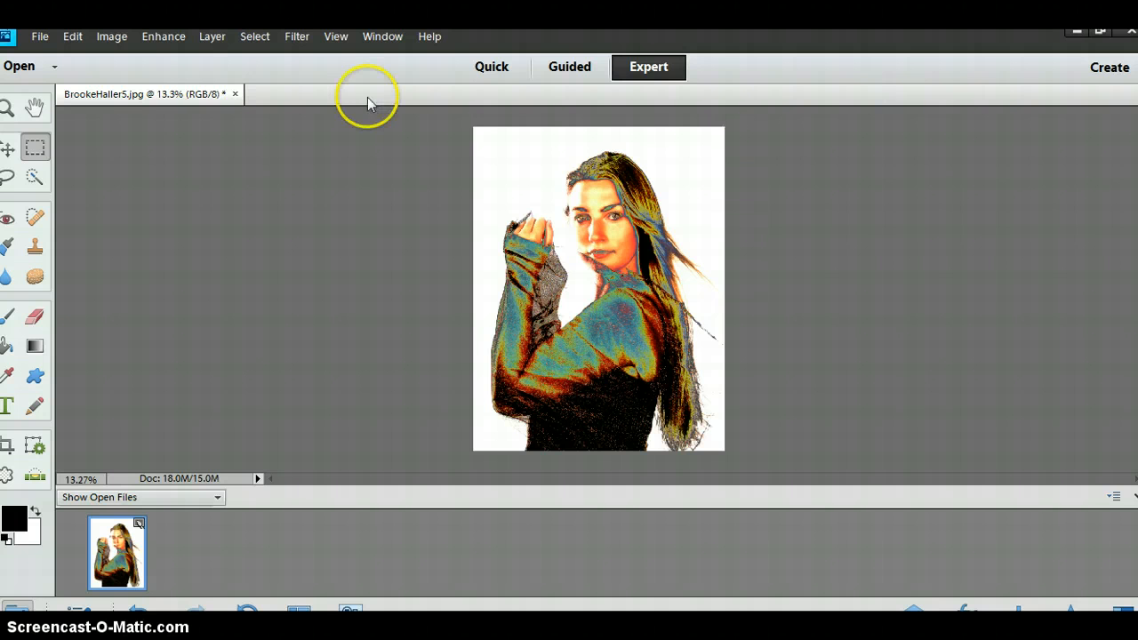
pyautogui.click(213, 36)
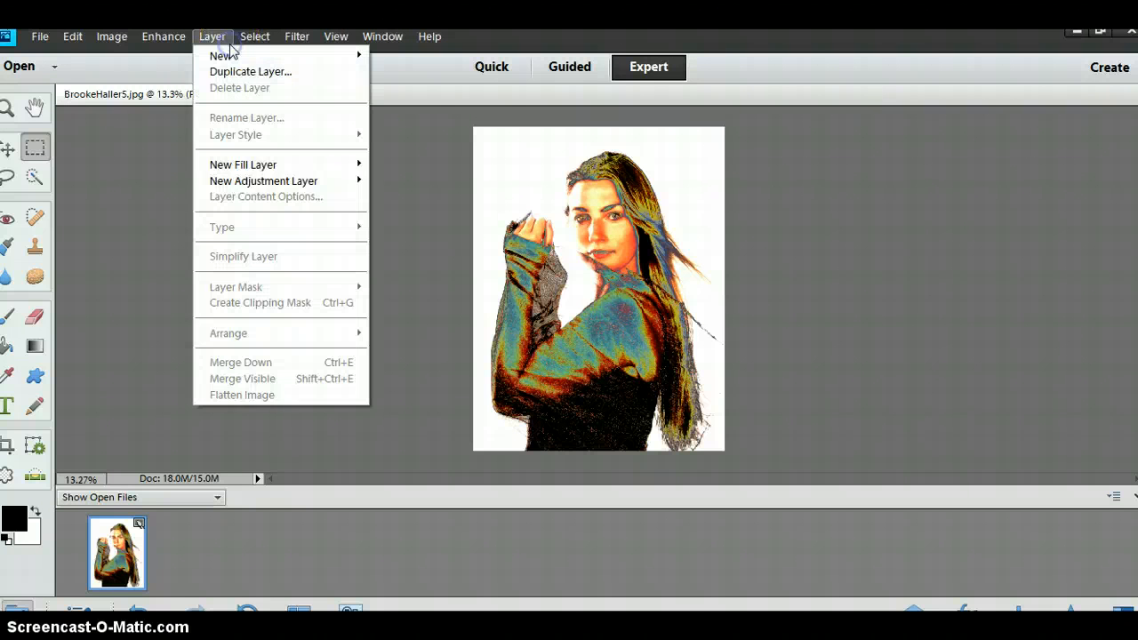
pyautogui.moveTo(336, 36)
pyautogui.moveTo(213, 37)
pyautogui.click(229, 397)
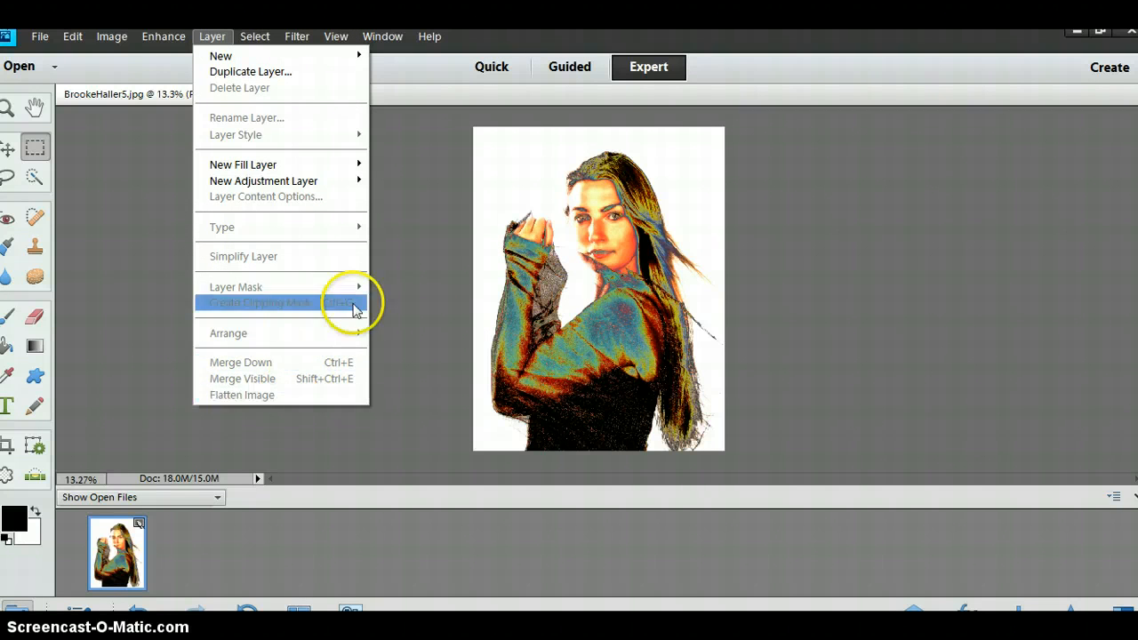
pyautogui.click(424, 269)
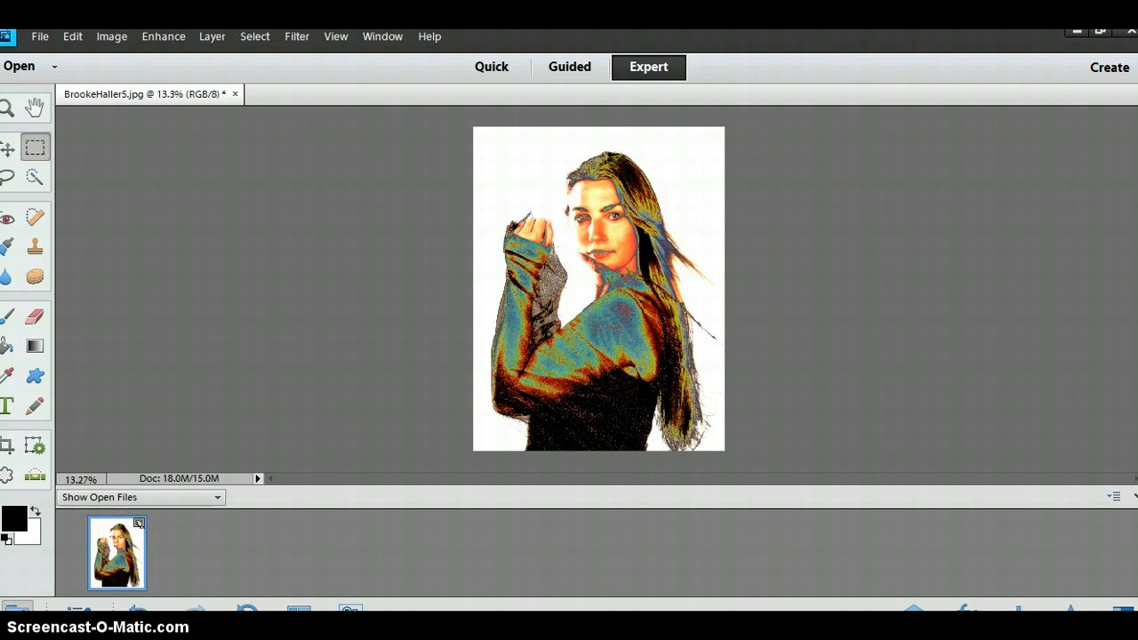
pyautogui.click(75, 570)
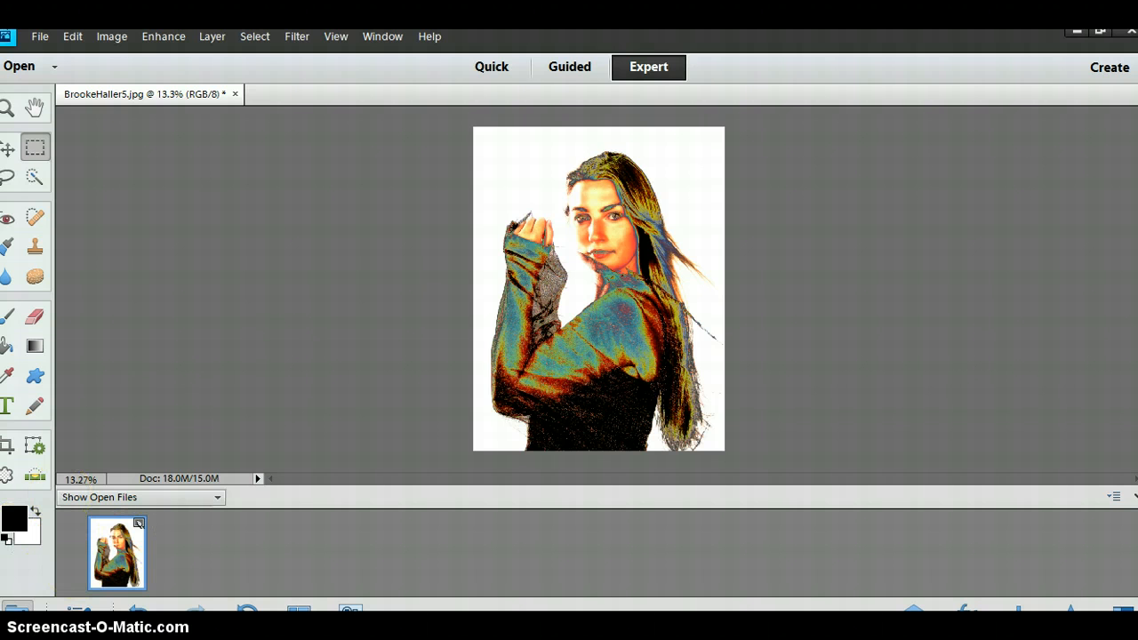